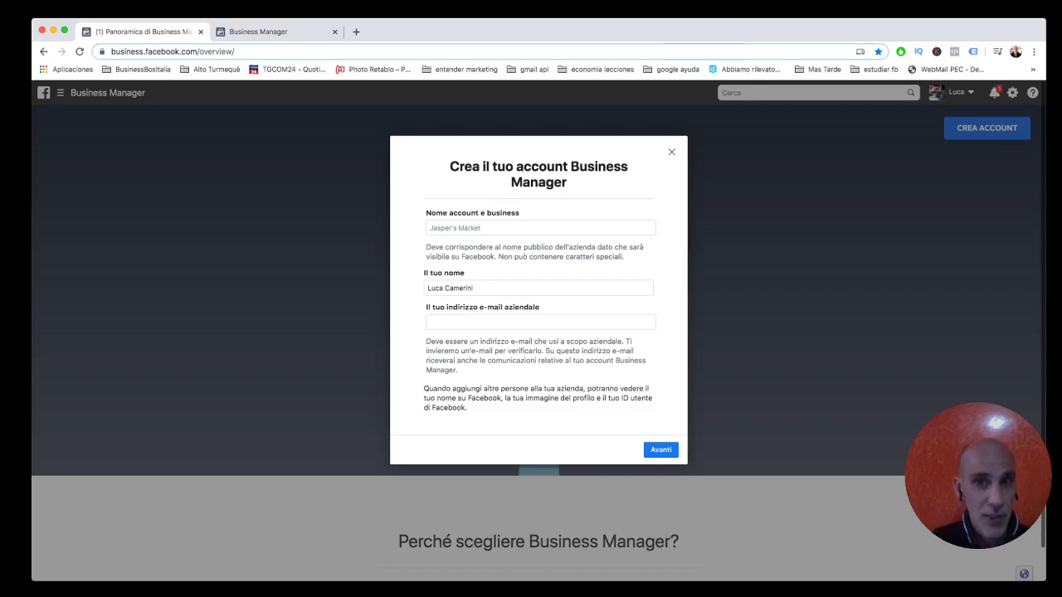
Enter 'nome ditta Agency' as the business name, then return to the existing Business Manager tab.
click(540, 227)
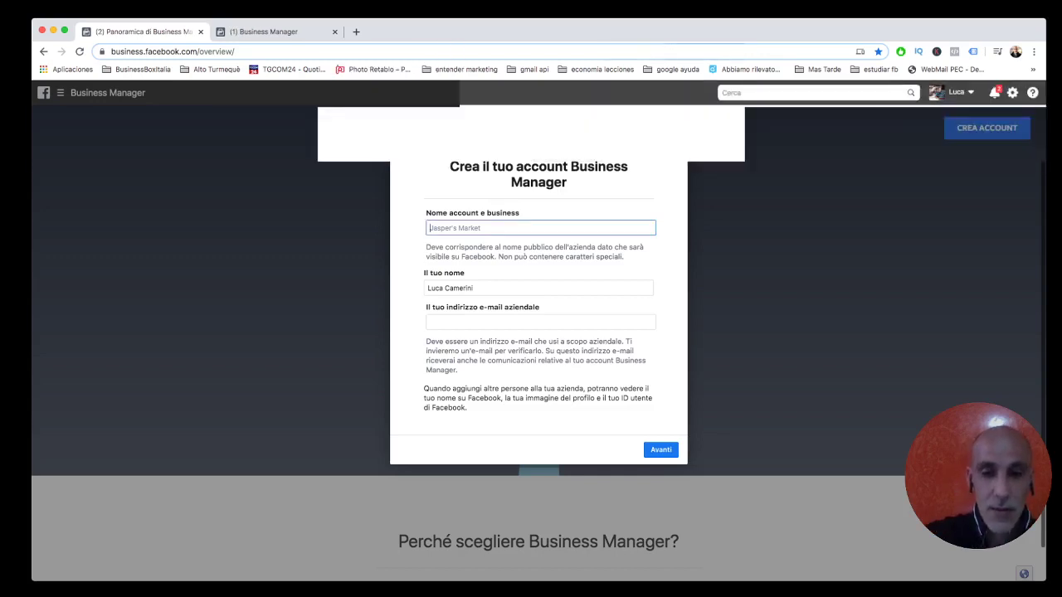
text(nome ditta )
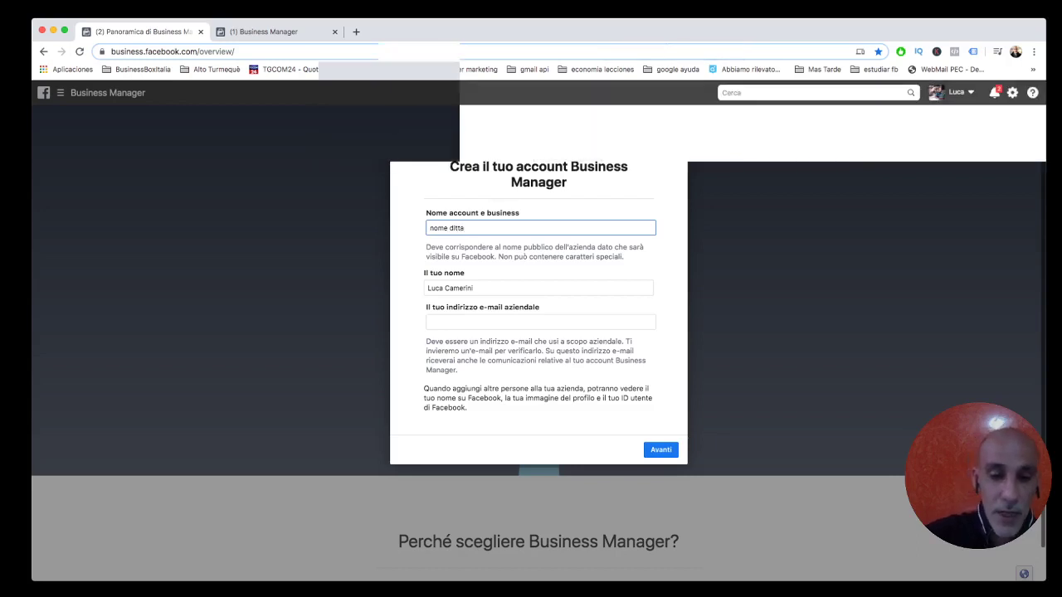
text(Agency)
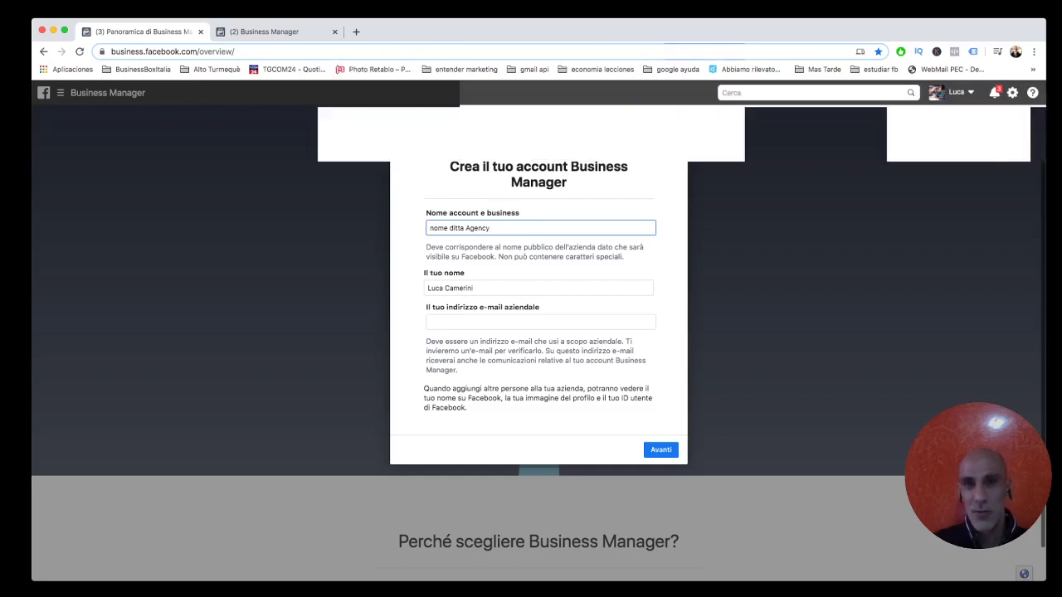
click(473, 288)
click(540, 322)
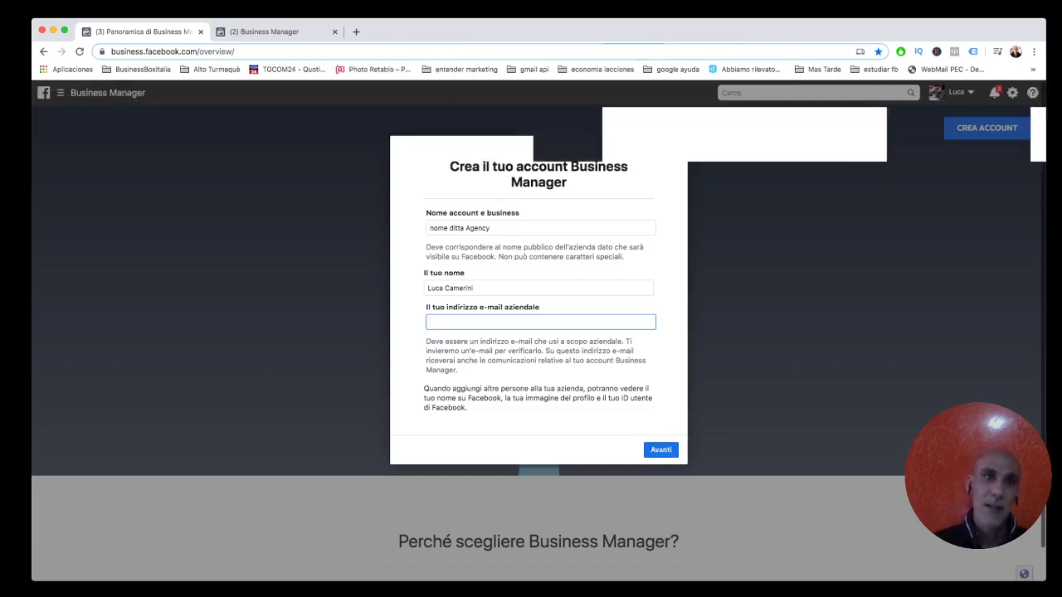
key(ctrl+Tab)
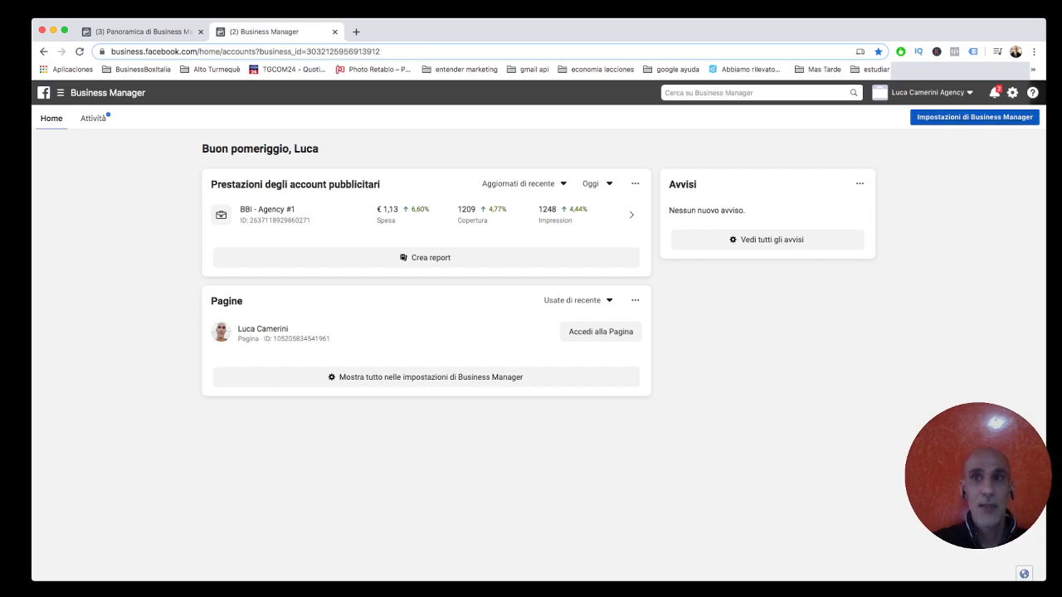
Open Business Manager settings at Utenti > Persone, showing the administrator's Page and 'BBI - Agency #1' ad account.
click(974, 117)
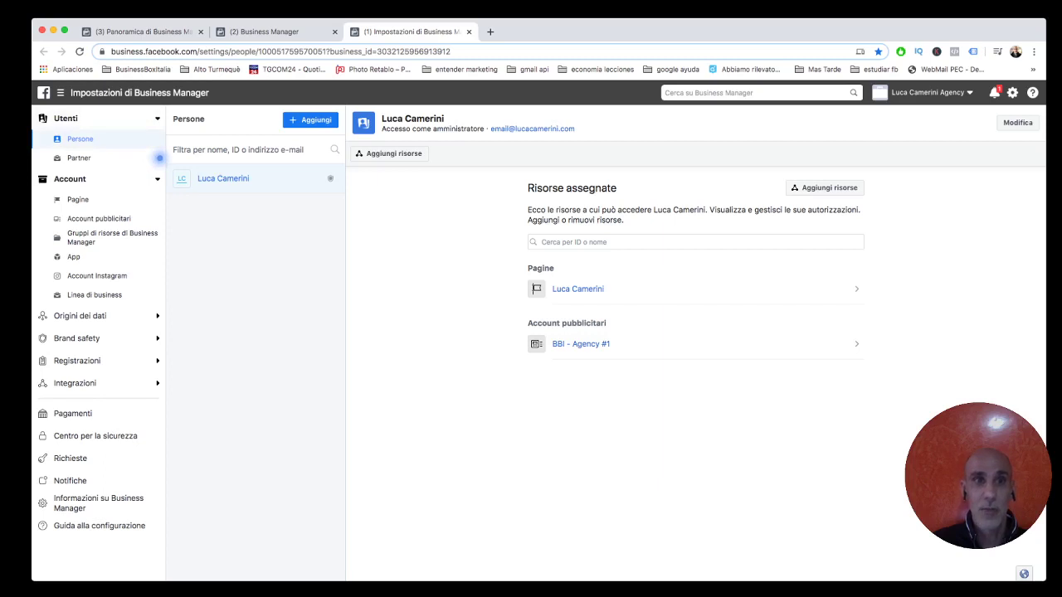
Start inviting a person by e-mail with administrator access, then close the invitation without sending.
click(310, 119)
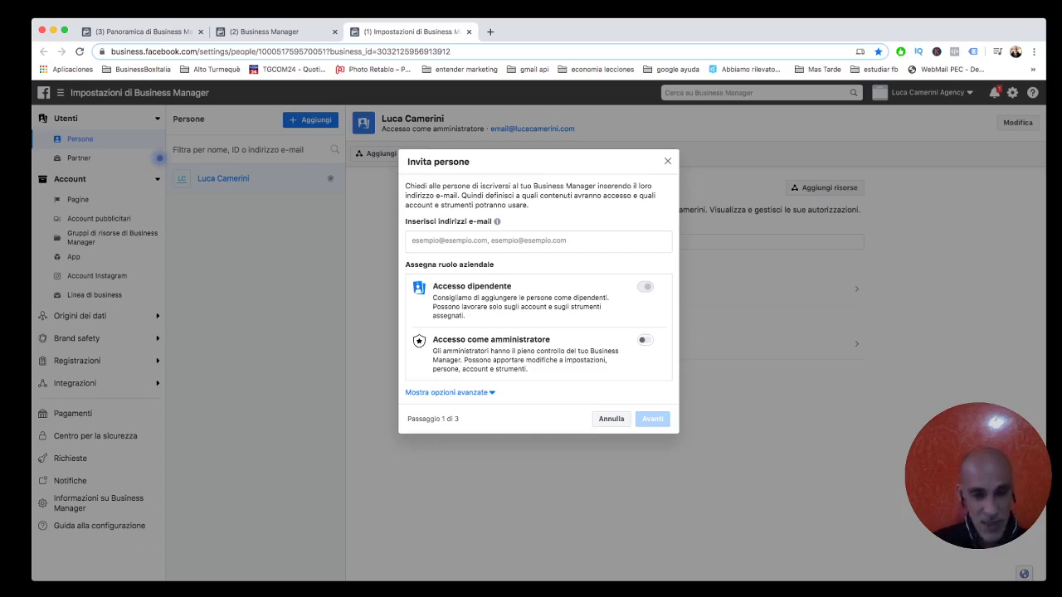
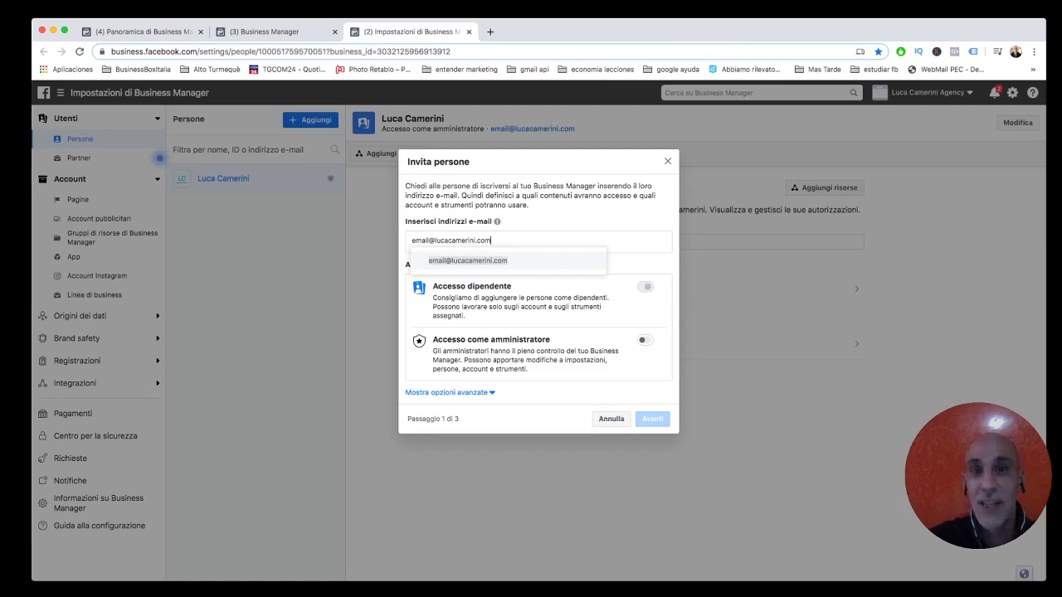
key(Return)
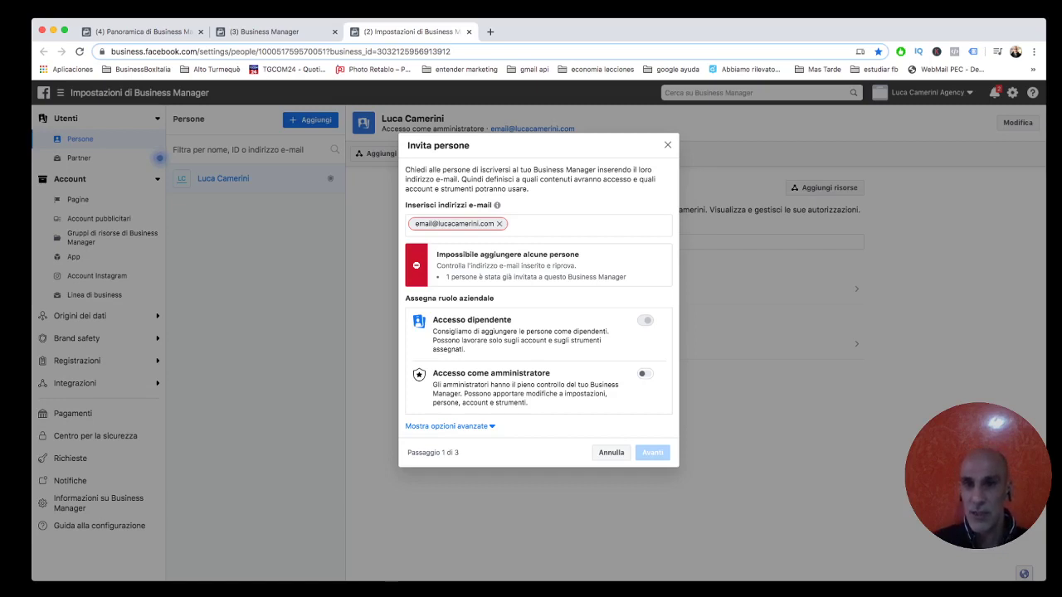
click(643, 373)
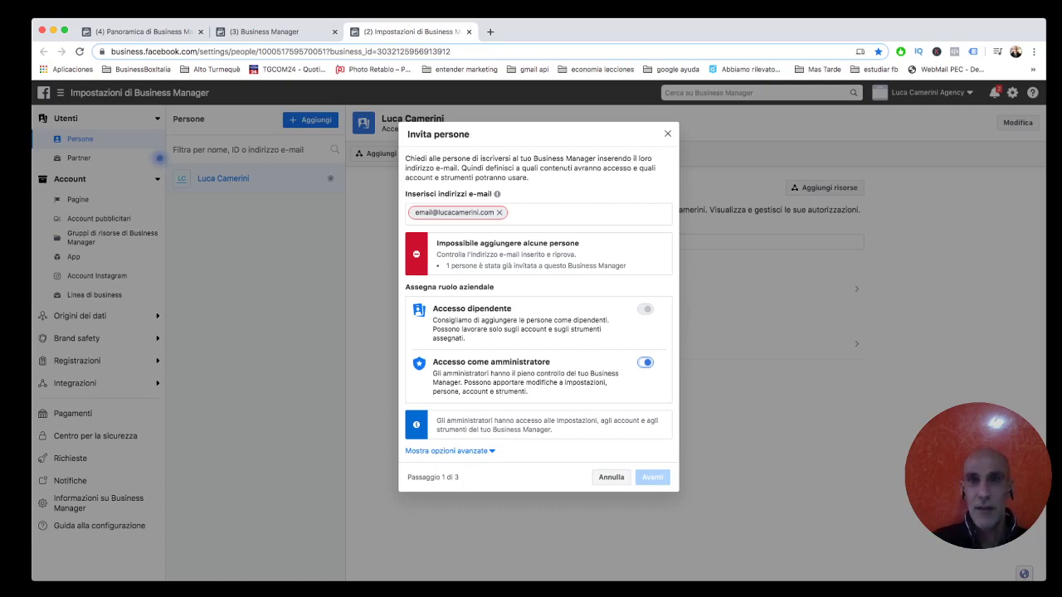
key(Escape)
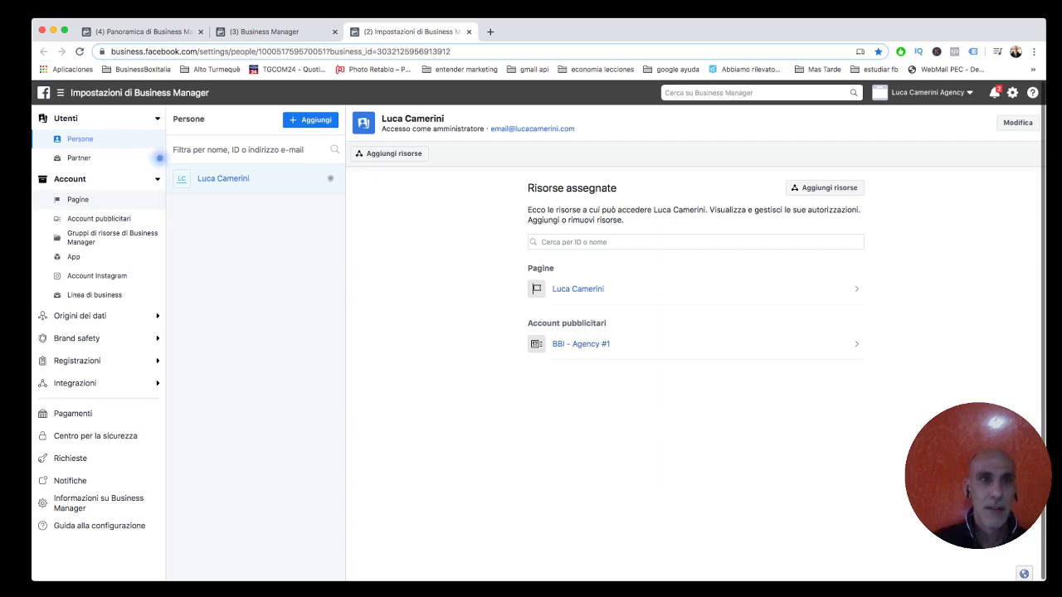
Open the Pagine settings and show the + Aggiungi options for adding a Page.
click(78, 199)
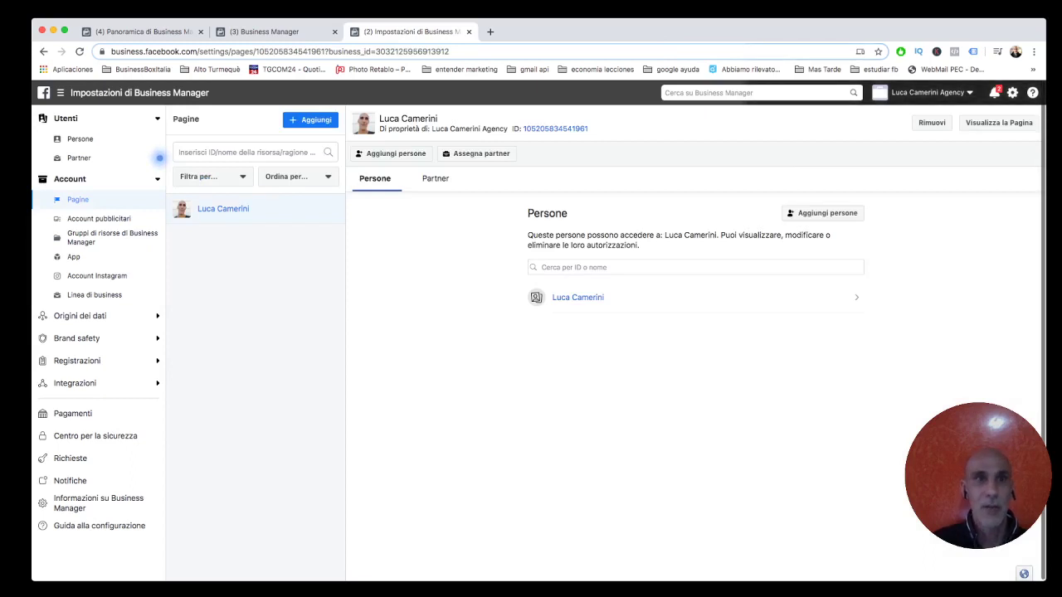
click(310, 120)
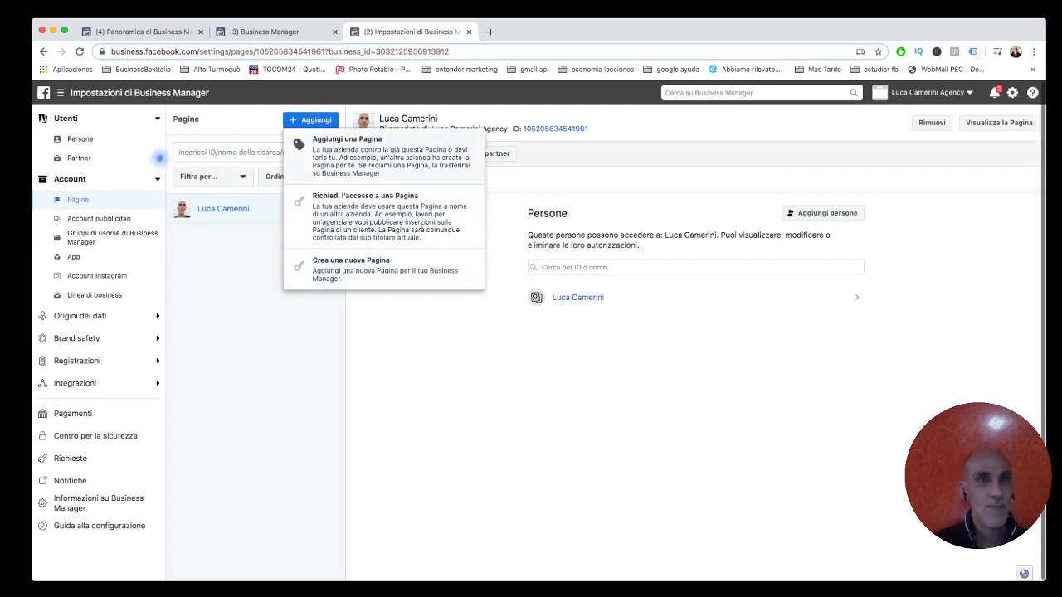
Search for an existing Page by name under Aggiungi una Pagina, then cancel without adding it.
click(382, 156)
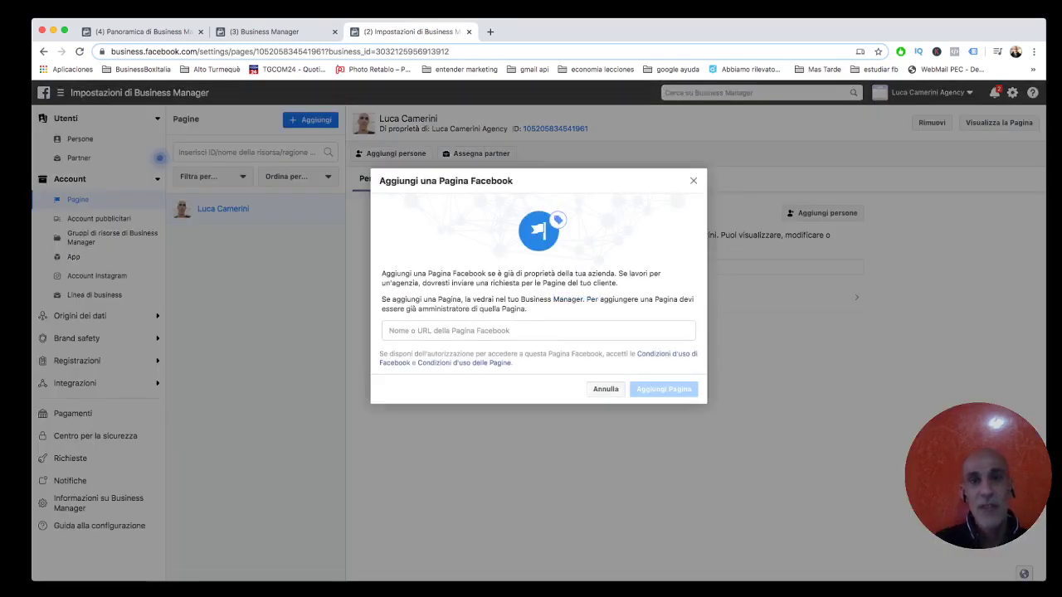
click(539, 330)
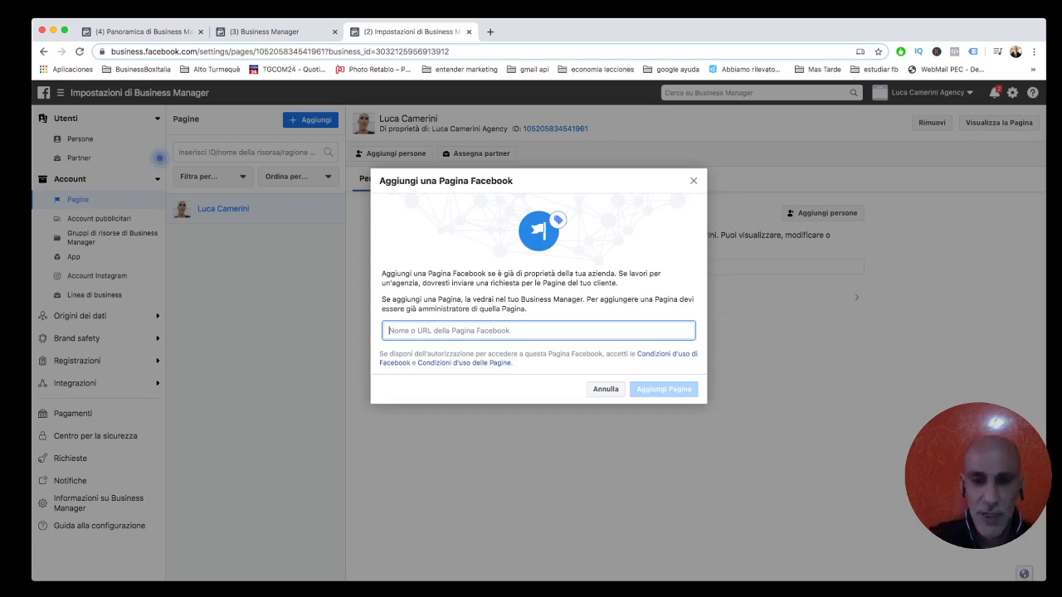
text(luca)
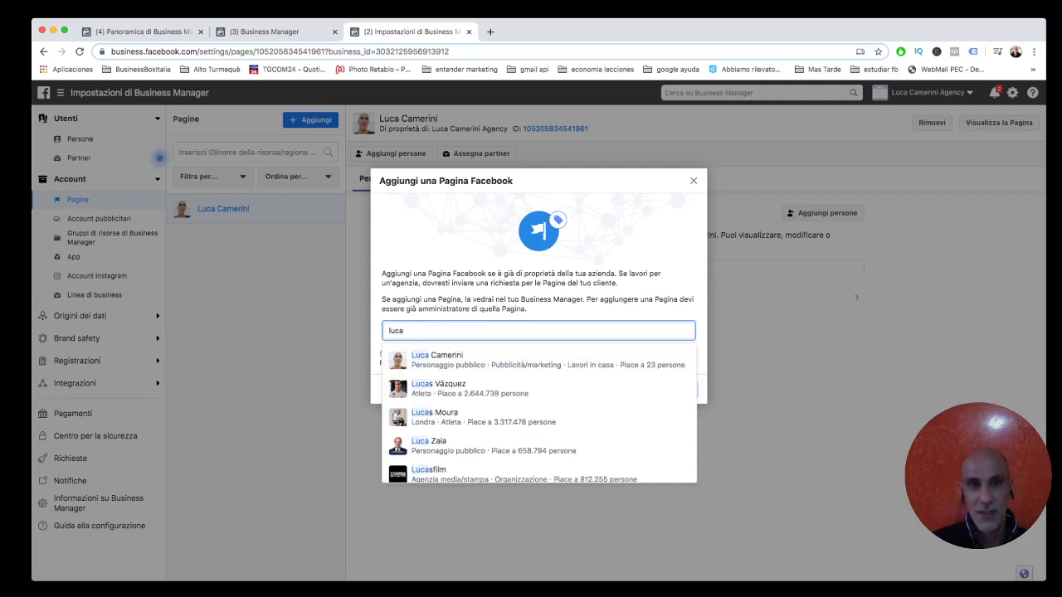
key(Down)
key(Down)
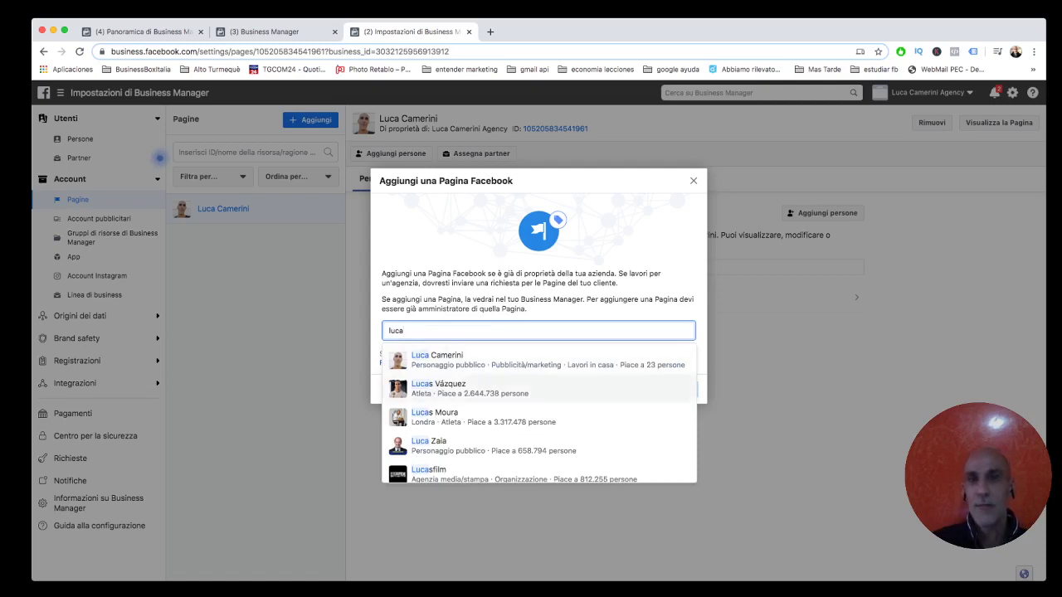
key(Up)
key(Up)
key(Escape)
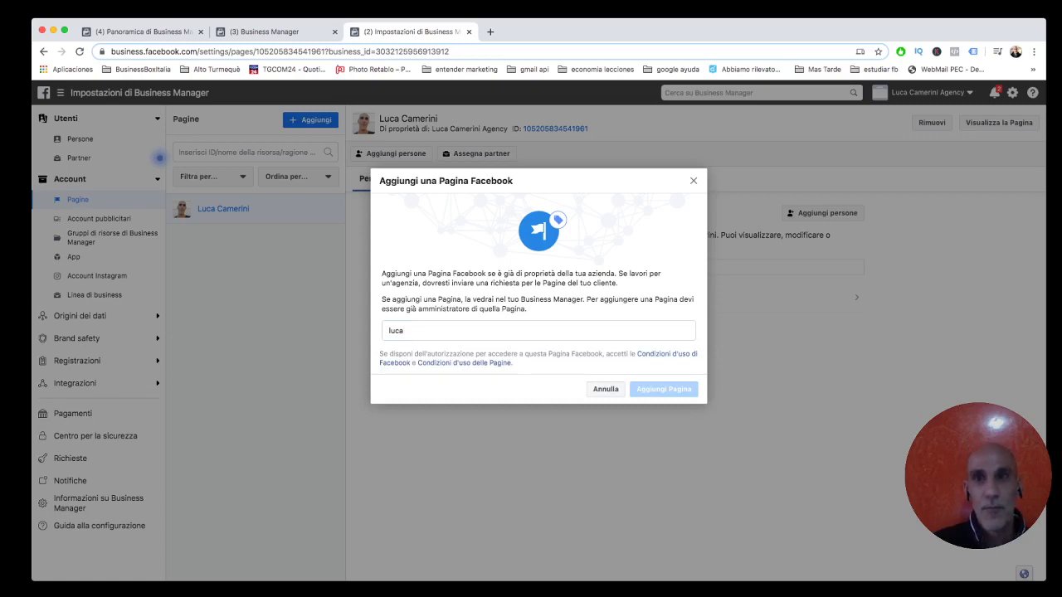
key(Escape)
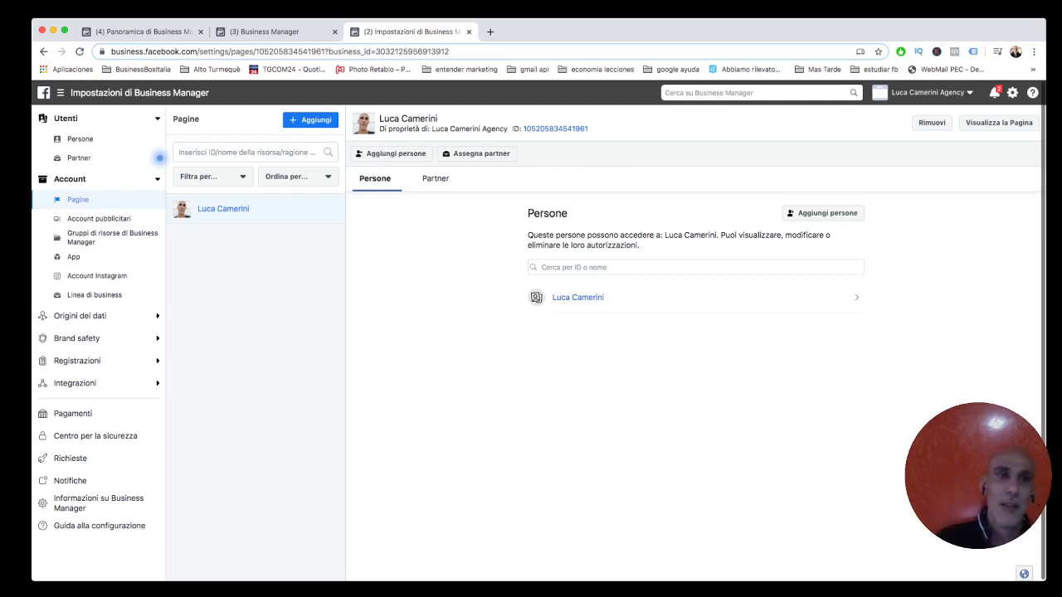
Open Account pubblicitari and show the + Aggiungi options, including the disabled option's account-limit tooltip.
click(98, 218)
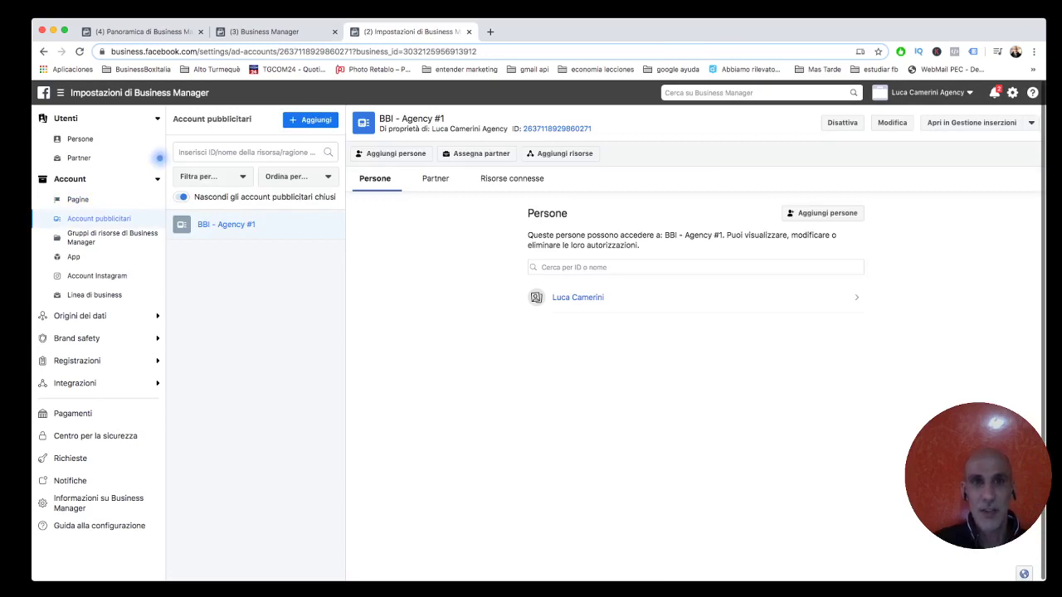
click(310, 120)
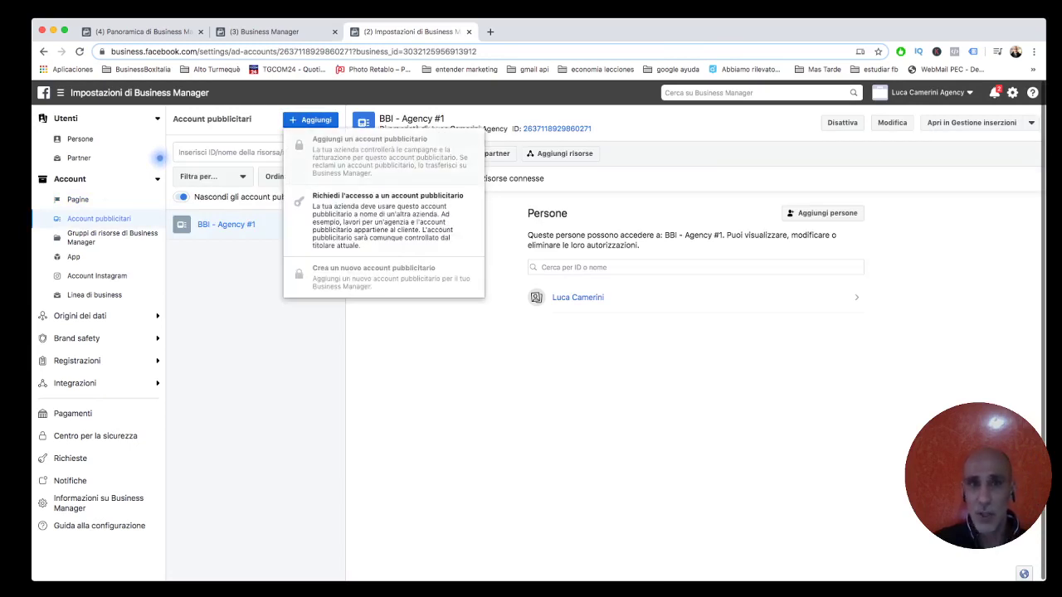
mouse_move(369, 156)
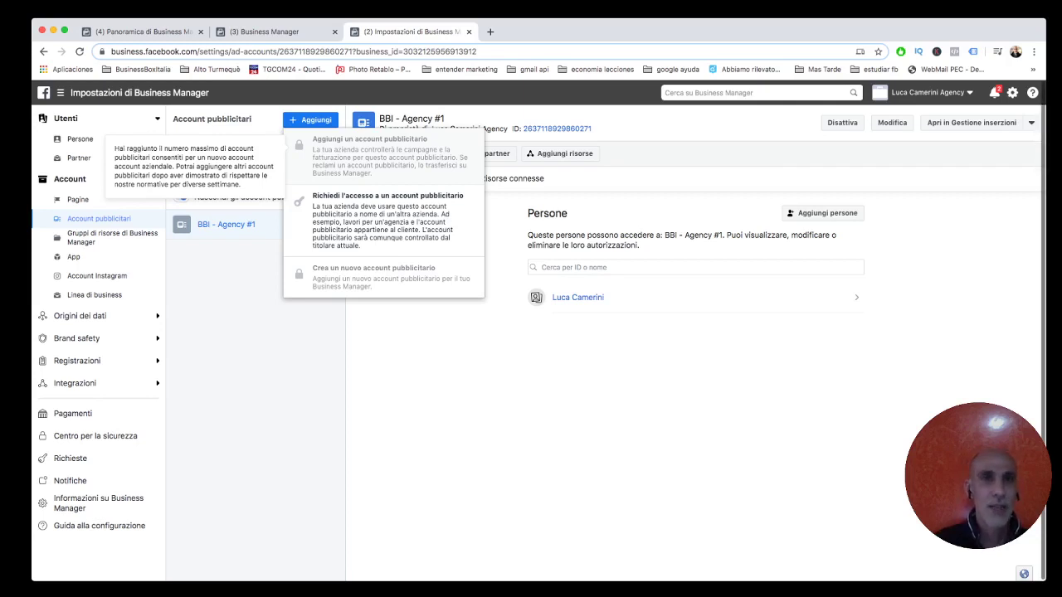
Close the ad account Aggiungi menu and go to the Account Instagram settings.
click(160, 157)
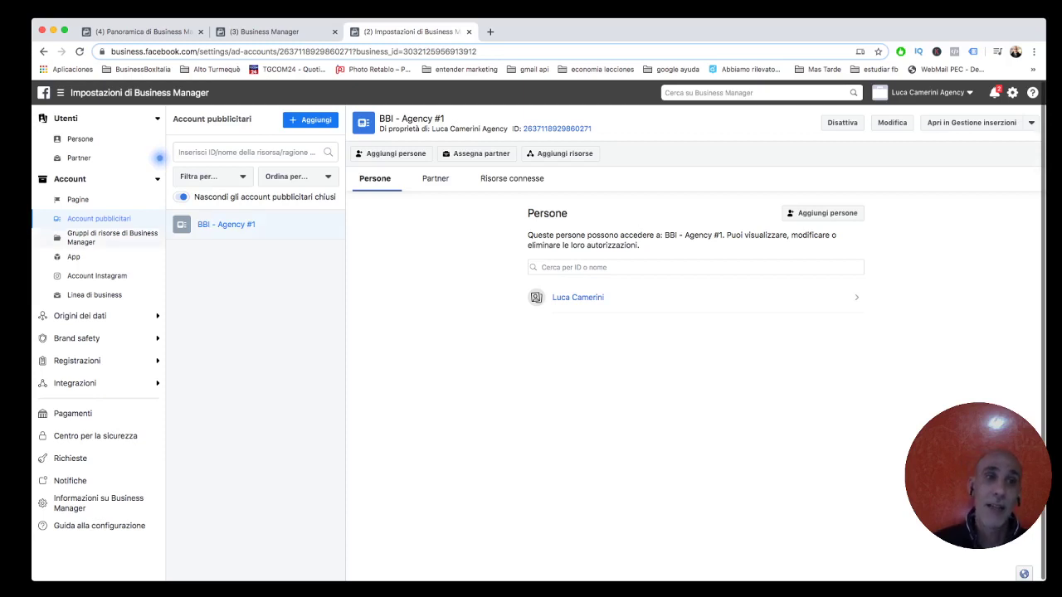
click(97, 276)
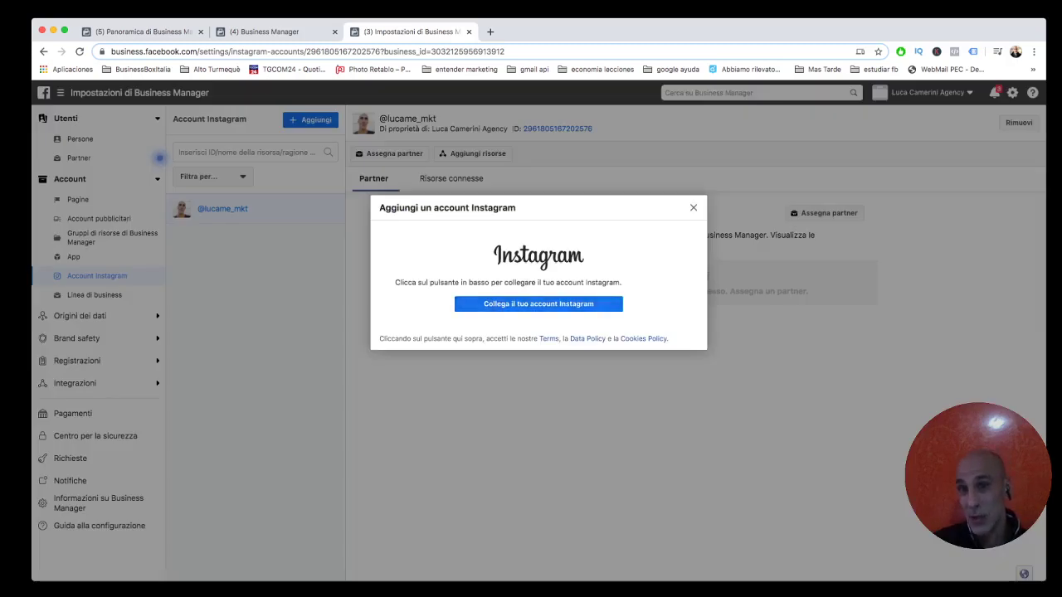
Dismiss the 'Aggiungi un account Instagram' prompt and expand 'Origini dei dati' in the sidebar.
key(Escape)
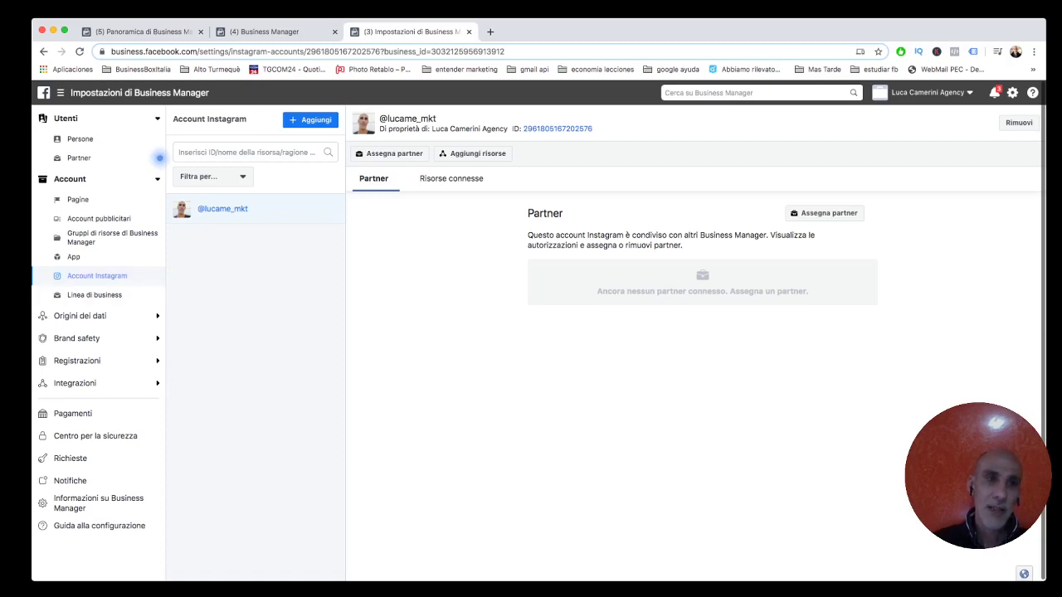
click(83, 315)
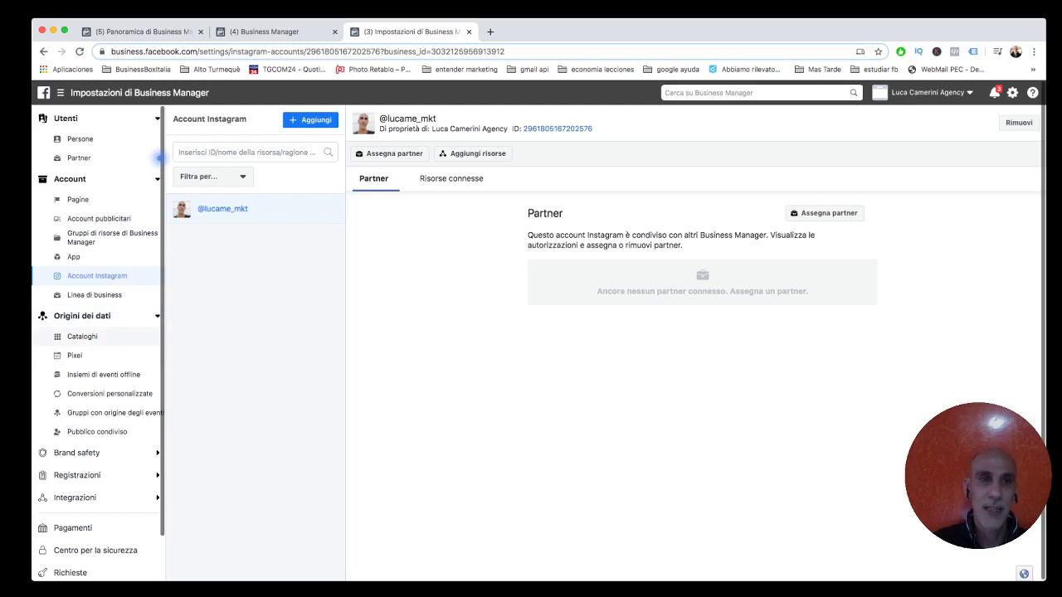
Open the Pixel page under 'Origini dei dati', showing the single pixel and its one person.
click(75, 355)
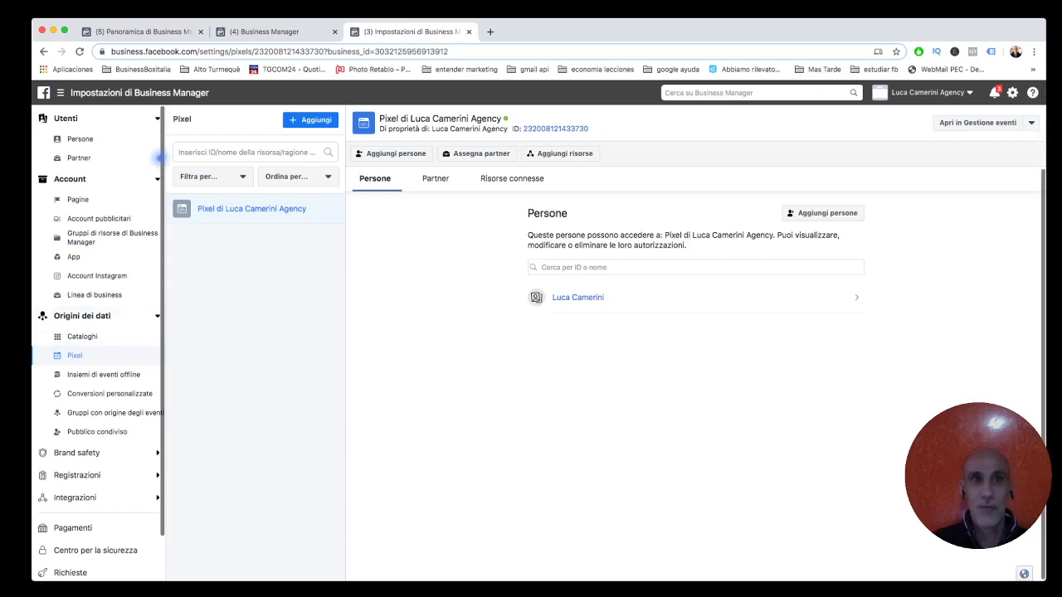
Bring up the new-pixel dialog 'Collega l'attività del sito web usando il pixel' with its prefilled name.
click(310, 119)
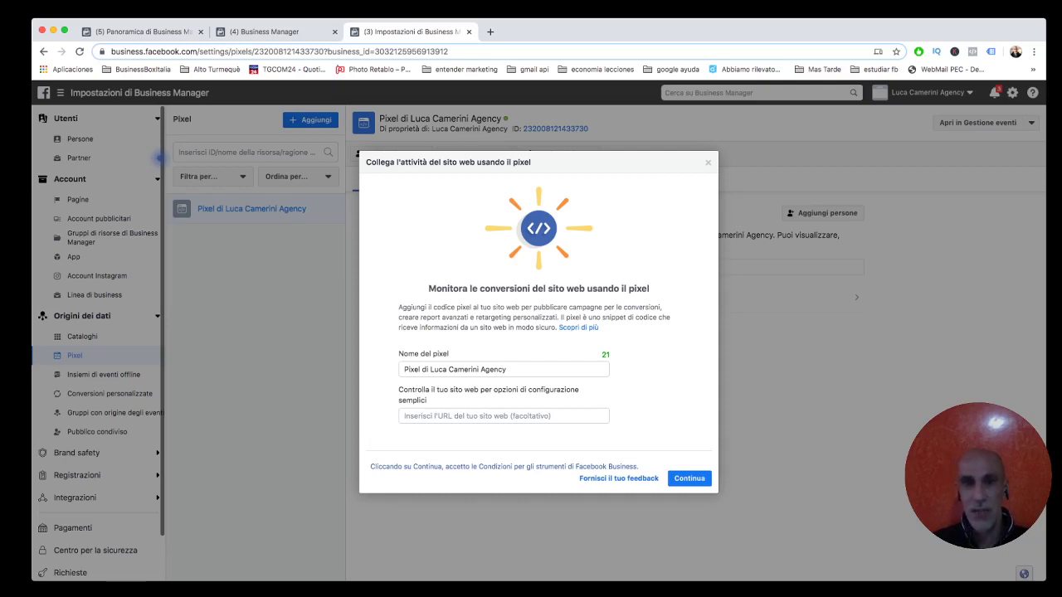
Append 'test' to the new pixel's name and create the pixel.
click(589, 369)
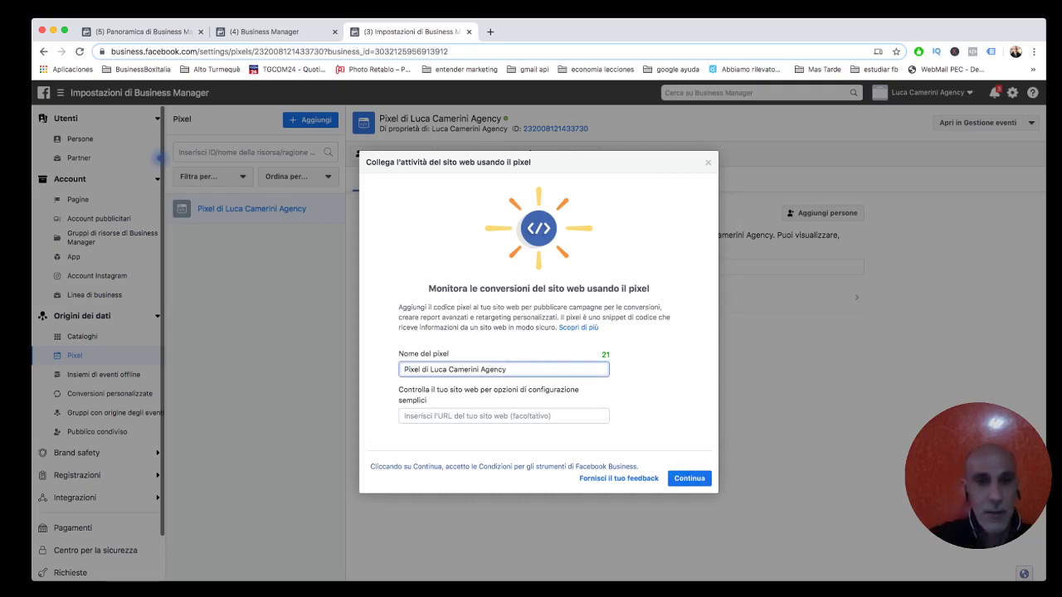
text(test)
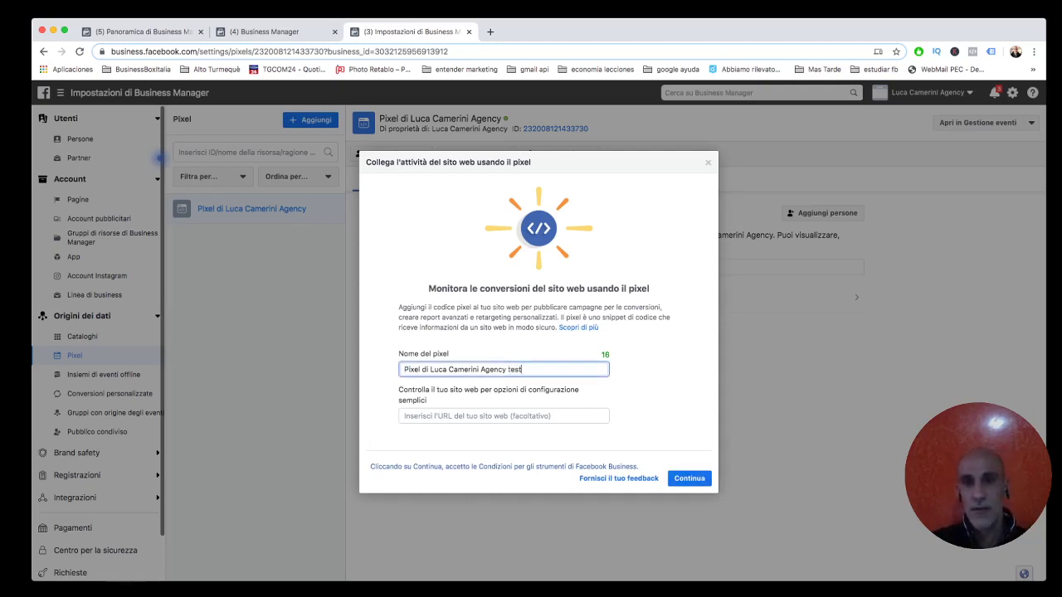
click(689, 477)
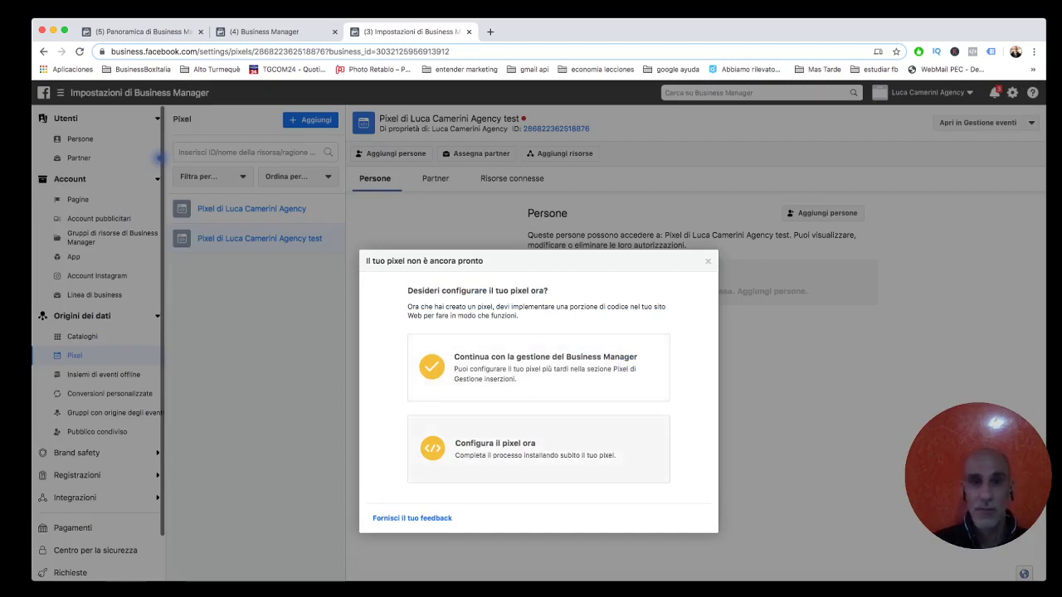
Choose 'Configura il pixel ora' and the manual code installation option.
click(495, 448)
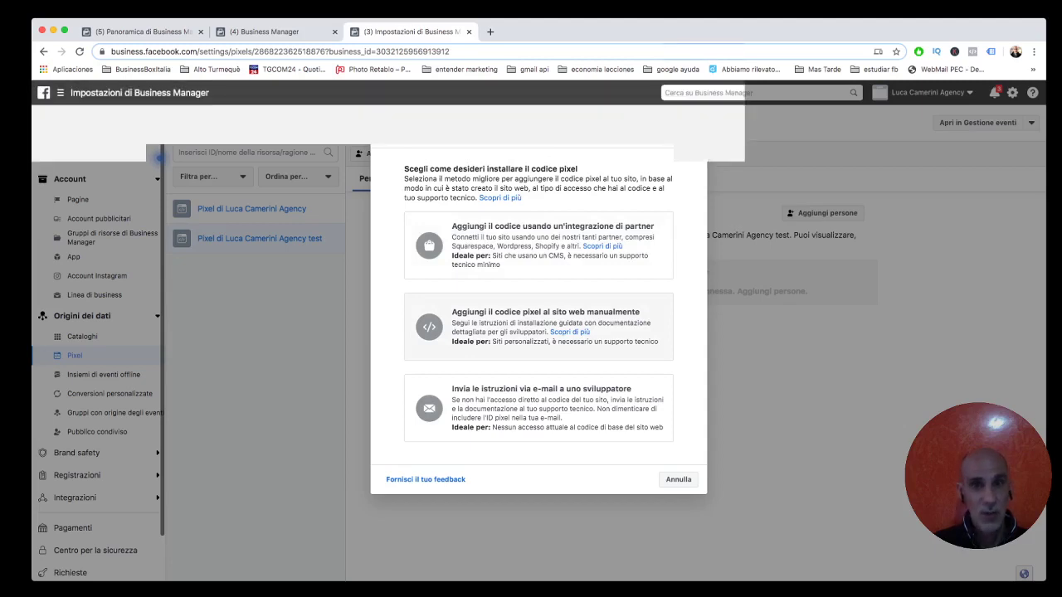
click(539, 326)
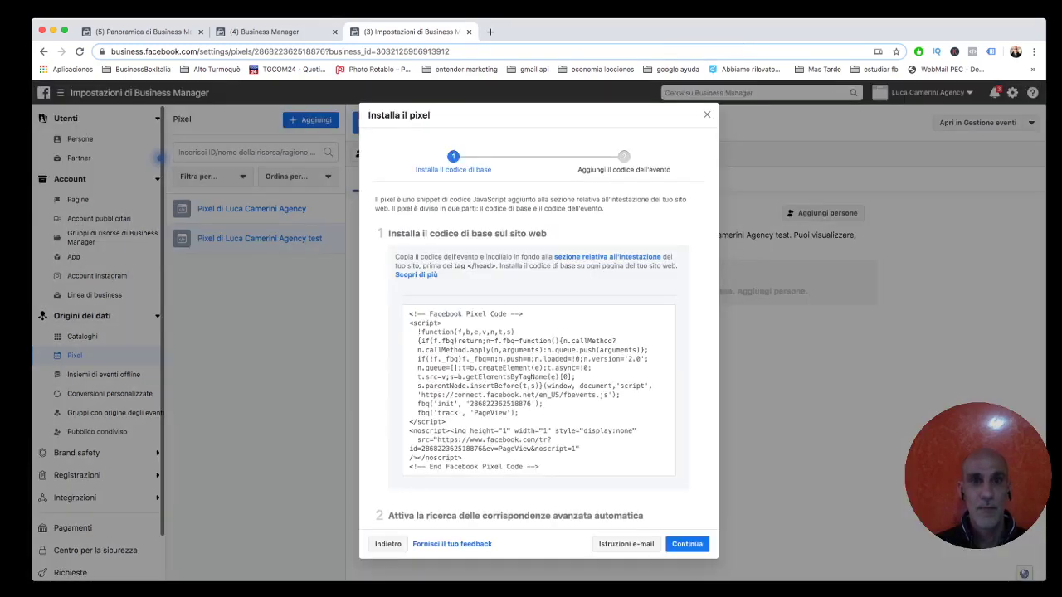
mouse_move(539, 384)
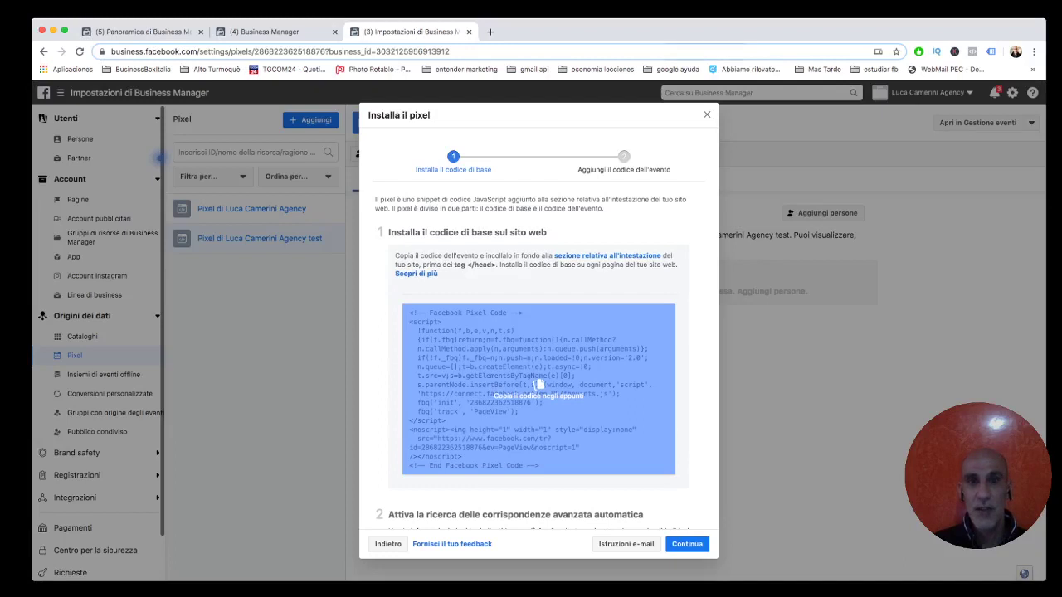
Copy the test pixel's base code ('Copiato negli appunti'), skim the steps, and close 'Installa il pixel'.
click(539, 384)
click(539, 384)
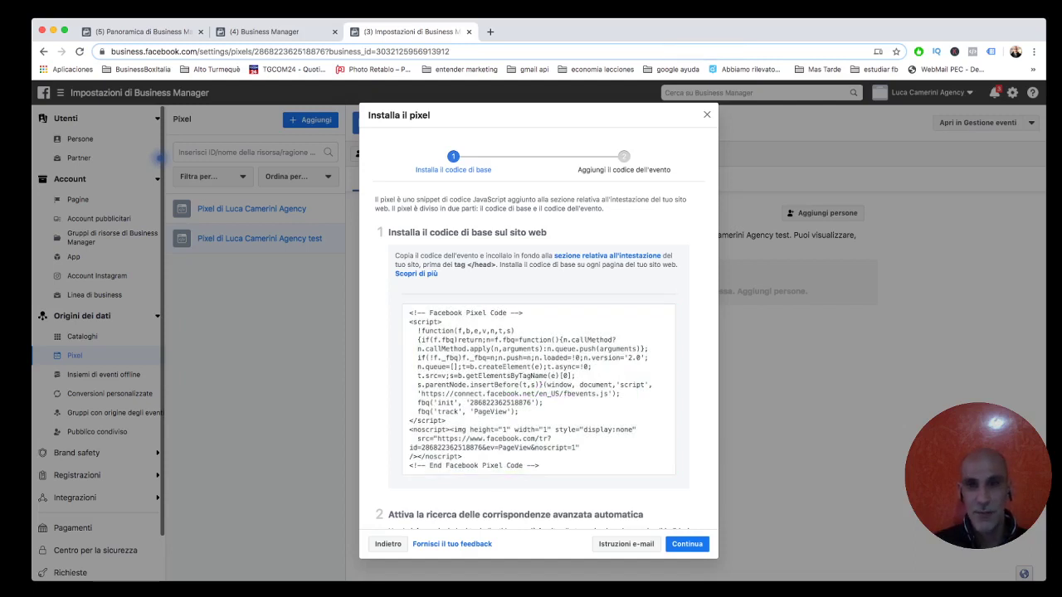
scroll(539, 332, down, 3)
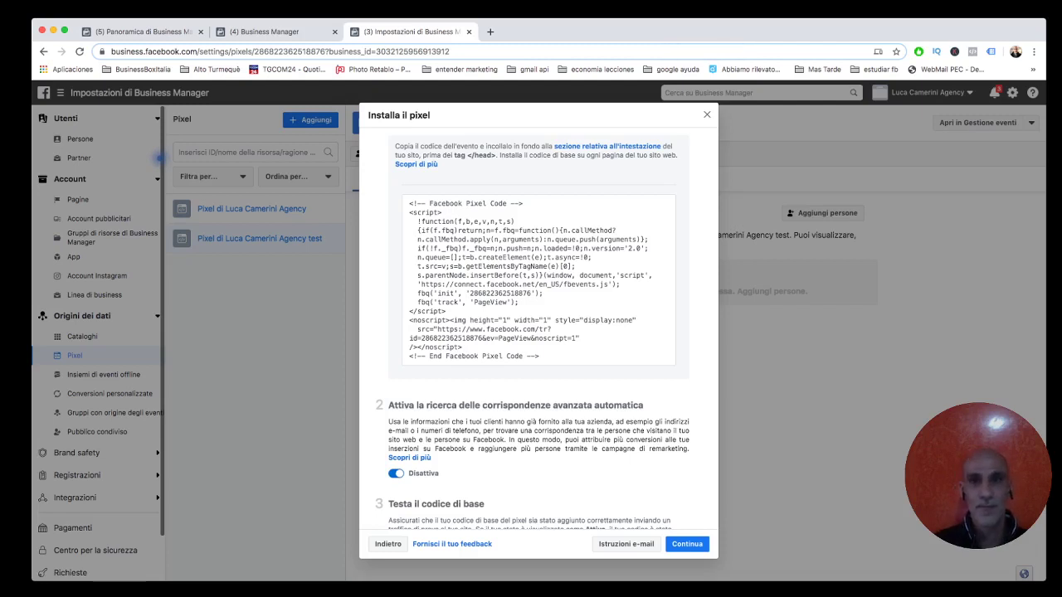
key(Escape)
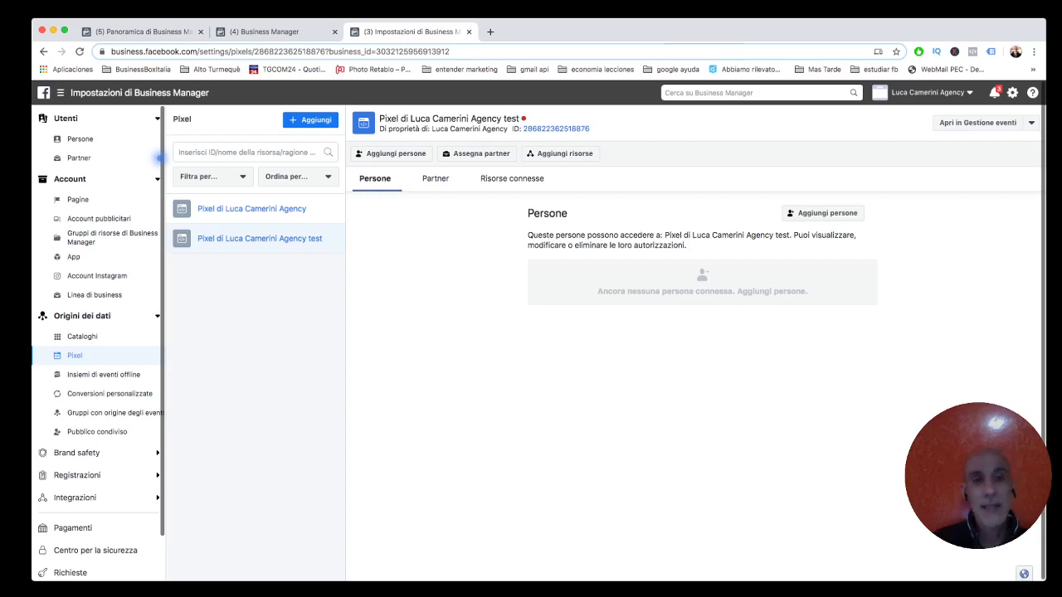
Open Domini under Brand safety to see lucacamerini.com, then start the 'Aggiungi un dominio' form.
click(79, 452)
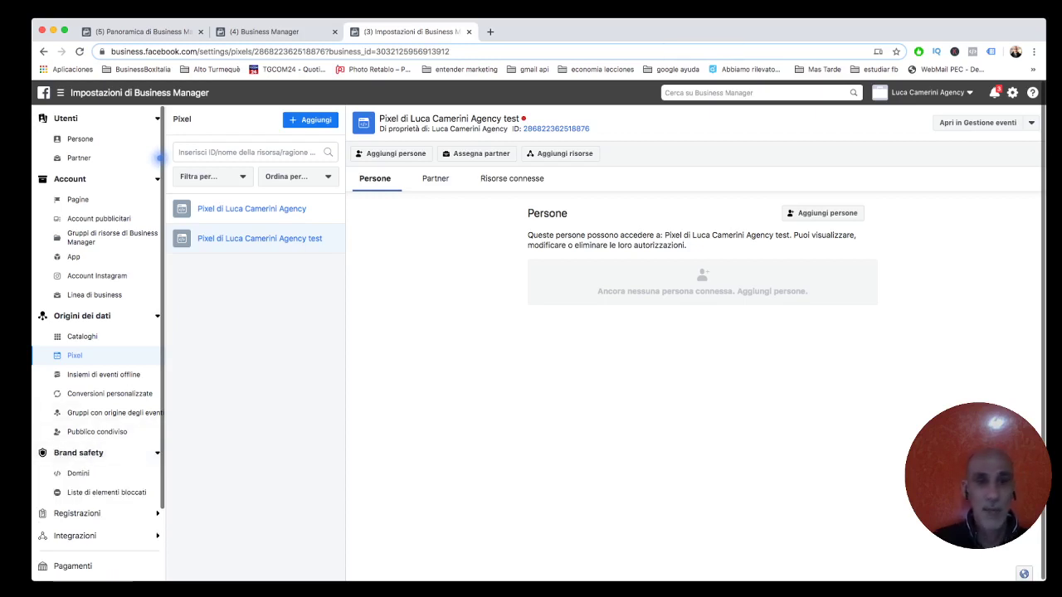
click(78, 473)
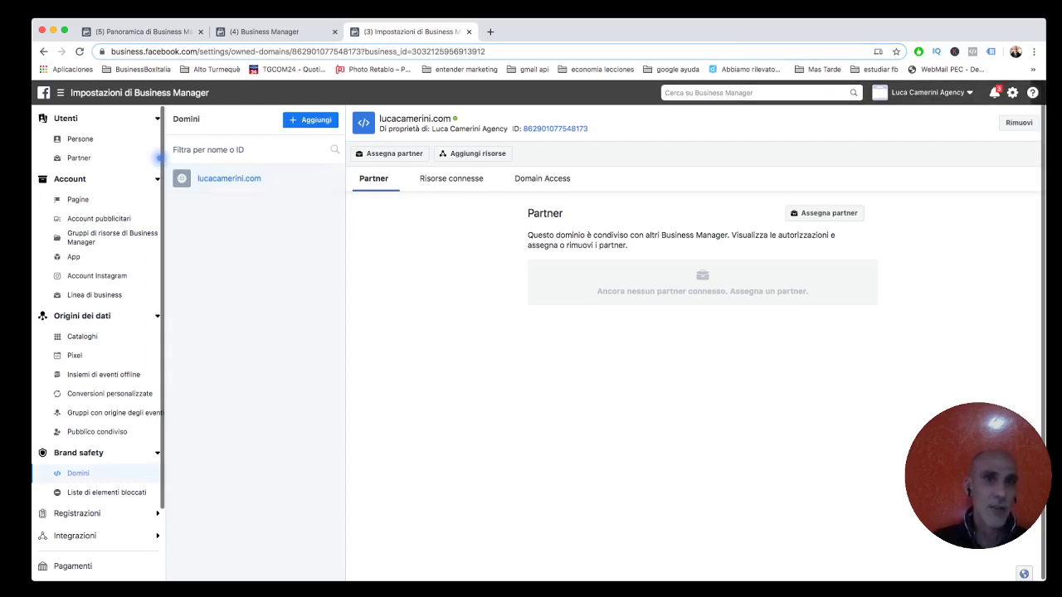
click(310, 119)
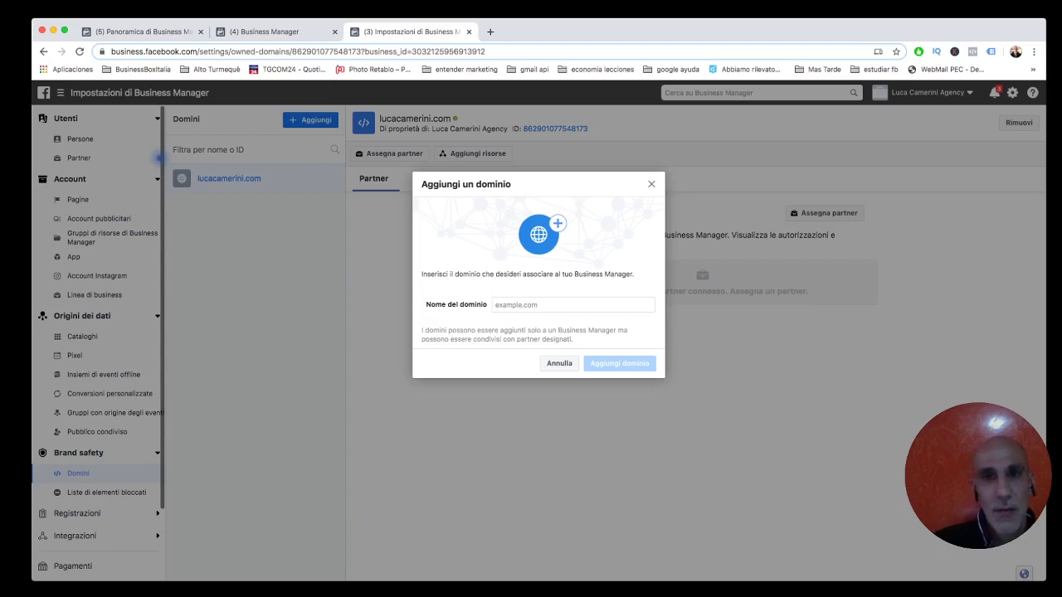
Cancel the empty domain dialog and go to Pagamenti in the sidebar.
key(Escape)
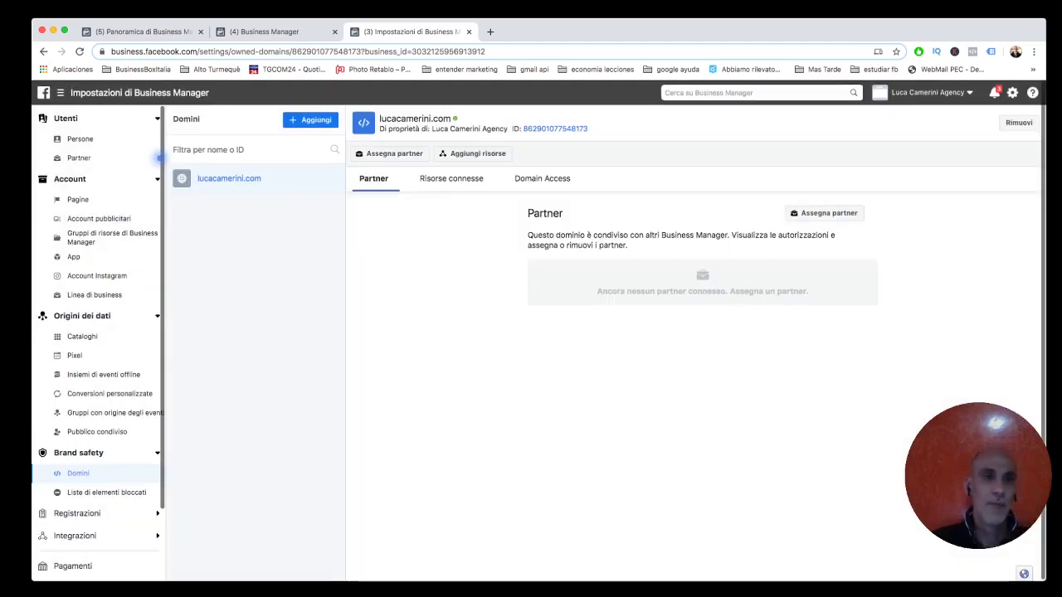
scroll(159, 158, down, 3)
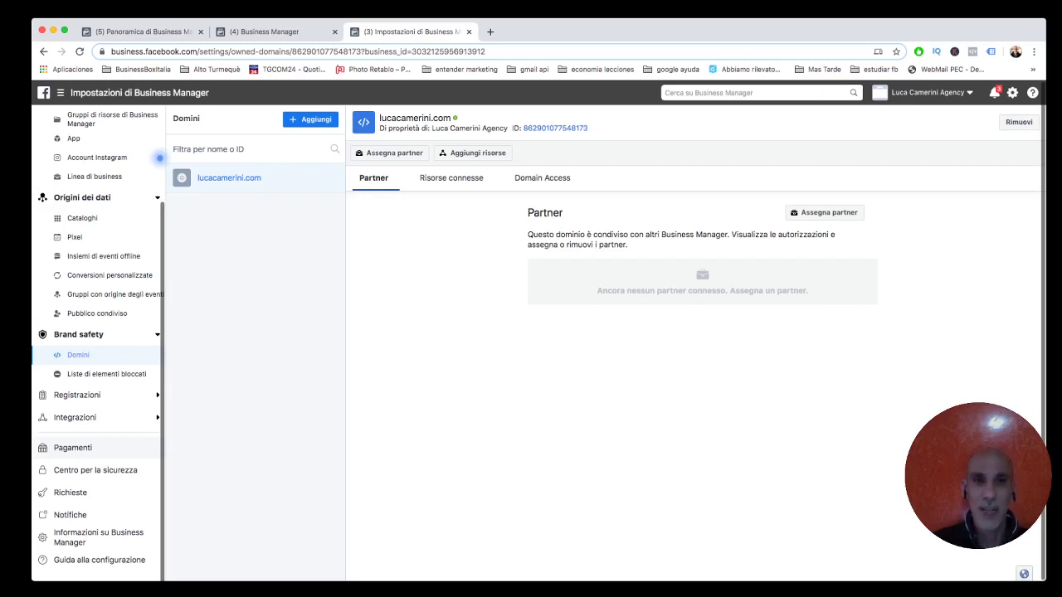
click(73, 447)
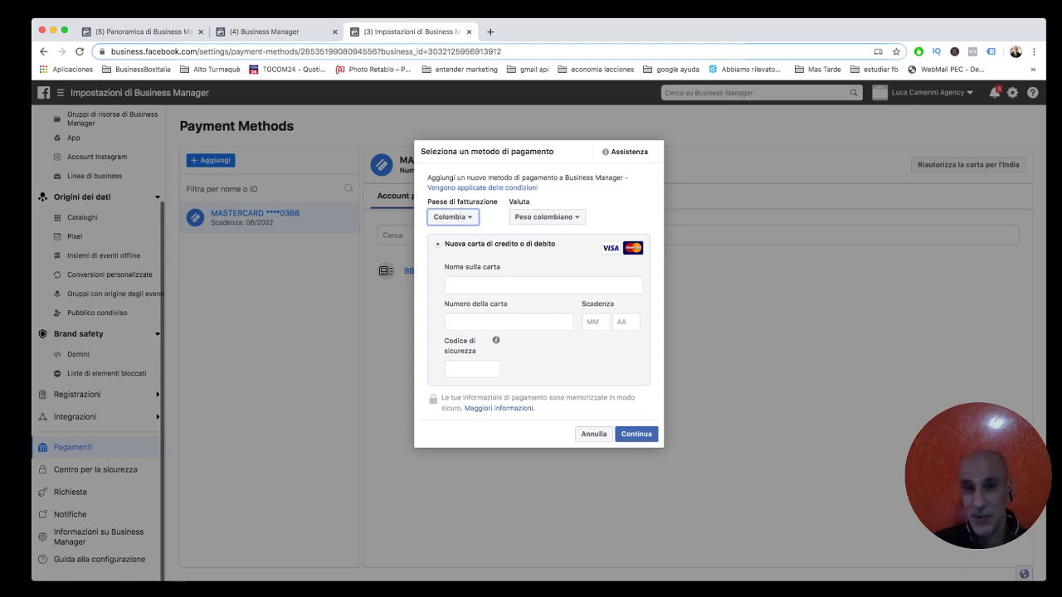
Dismiss the new payment card form and open Centro per la sicurezza.
key(Escape)
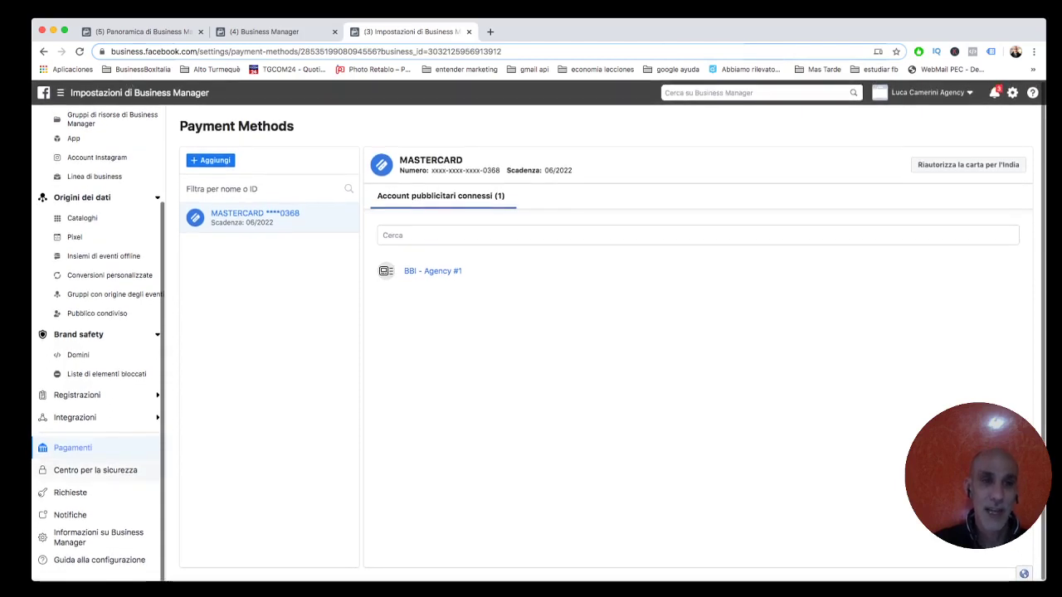
click(95, 470)
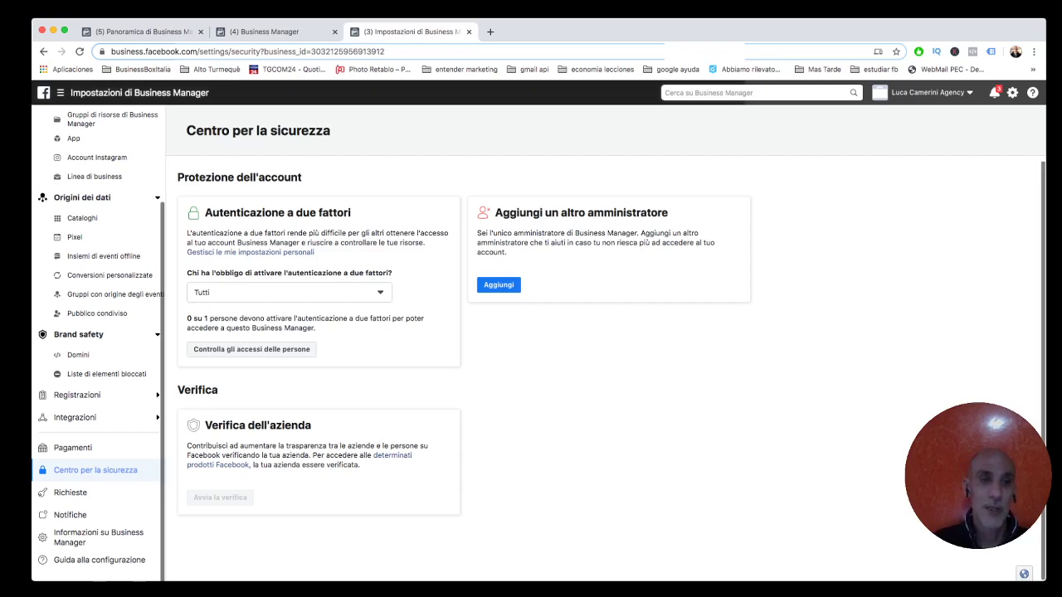
Go to the 'Informazioni su Business Manager' page from the sidebar.
click(98, 537)
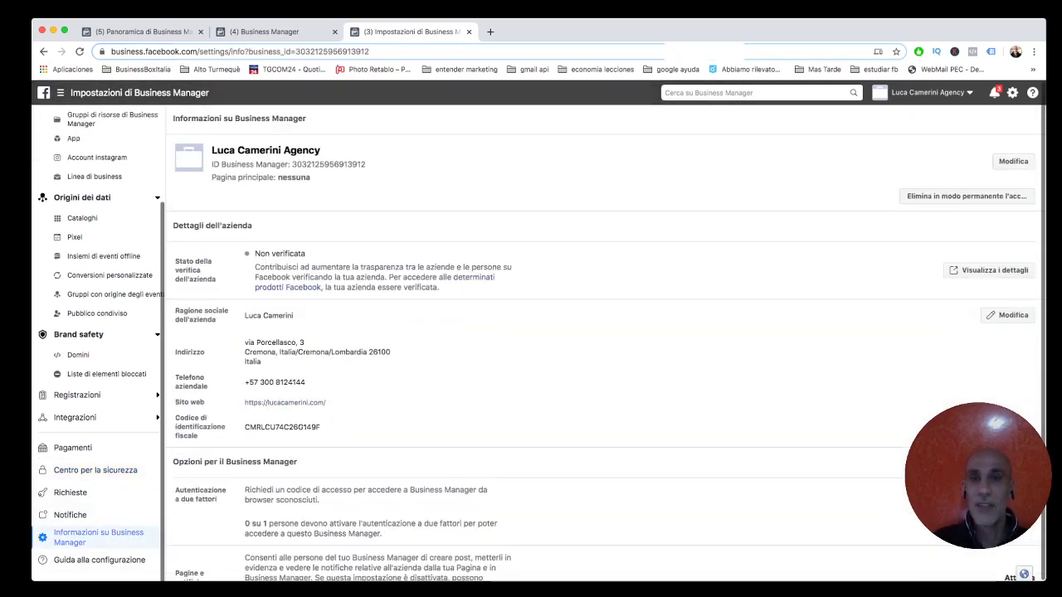
scroll(606, 342, down, 8)
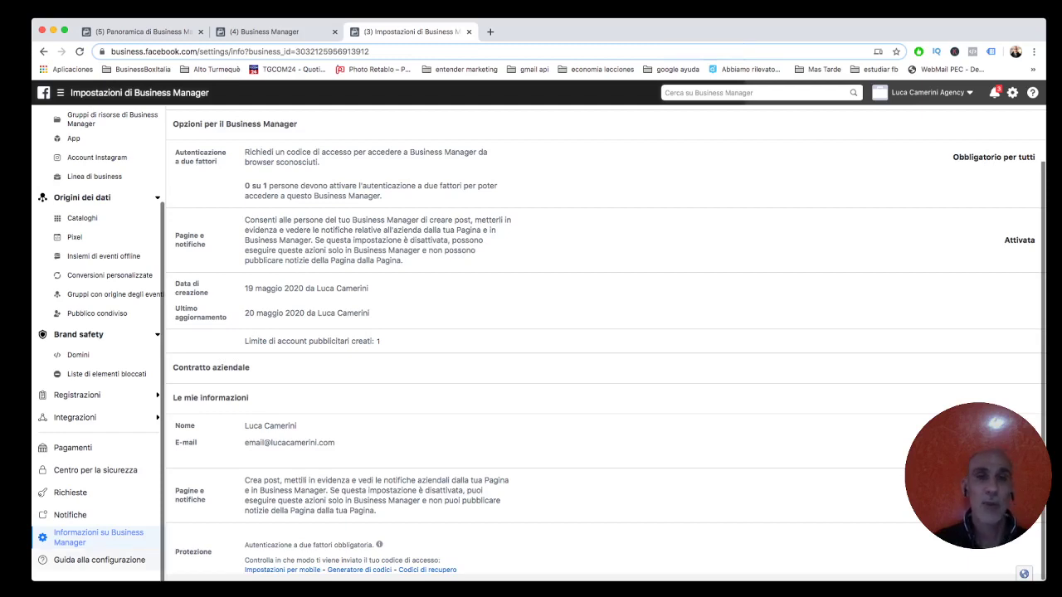
Open 'Guida alla configurazione' at the bottom of the sidebar.
click(98, 560)
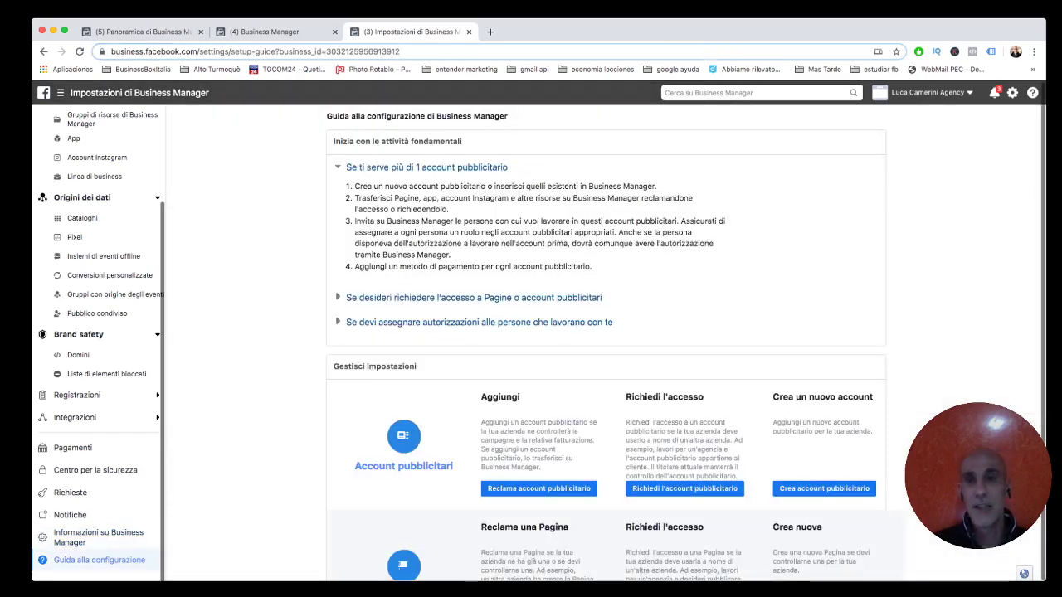